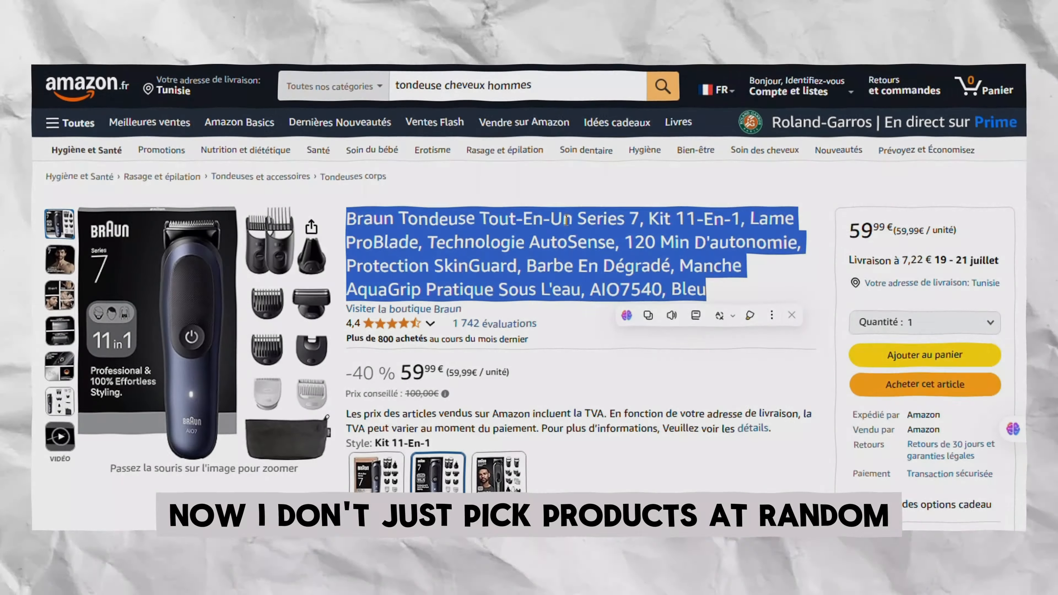
Copy the trimmer's "À propos de cet article" section from the Amazon page into the Word document below the product title.
{"action": "scroll", "coordinate": [567, 221], "scroll_direction": "down", "scroll_amount": 8}
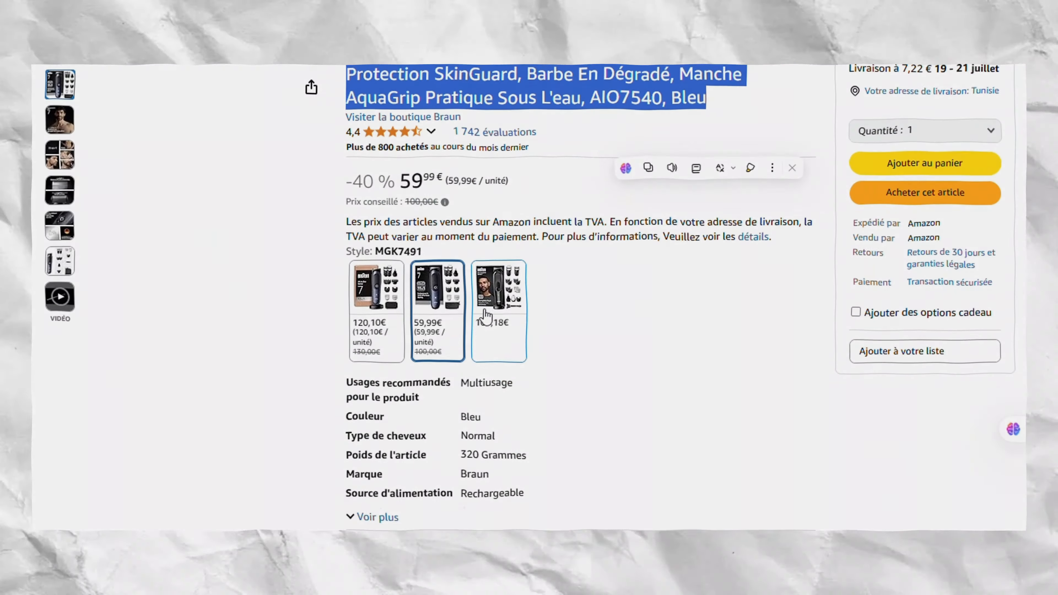
{"action": "scroll", "coordinate": [351, 157], "scroll_direction": "down", "scroll_amount": 3}
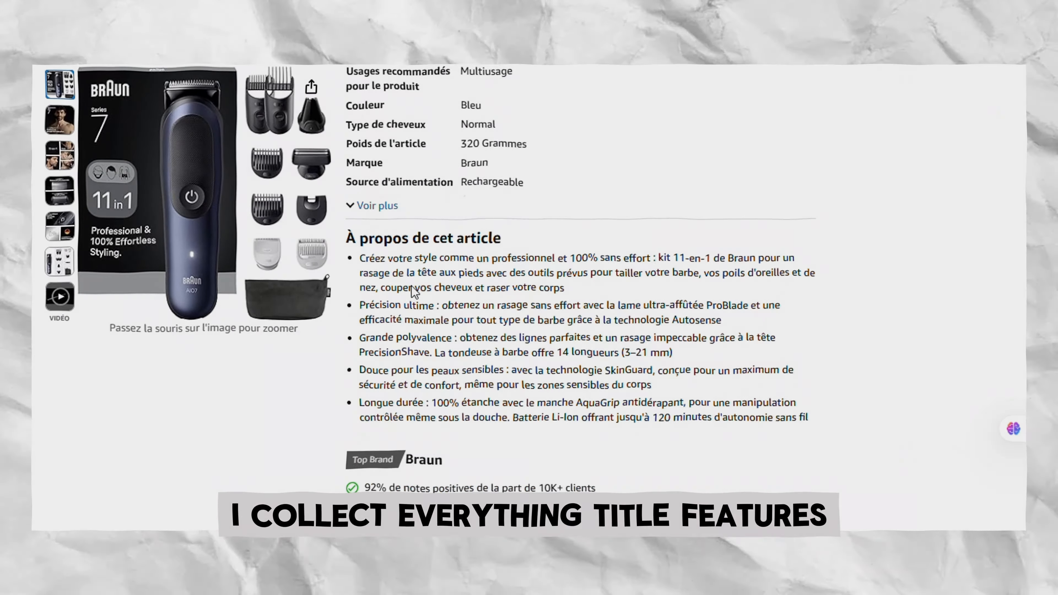
{"action": "left_click_drag", "start_coordinate": [346, 180], "coordinate": [843, 359]}
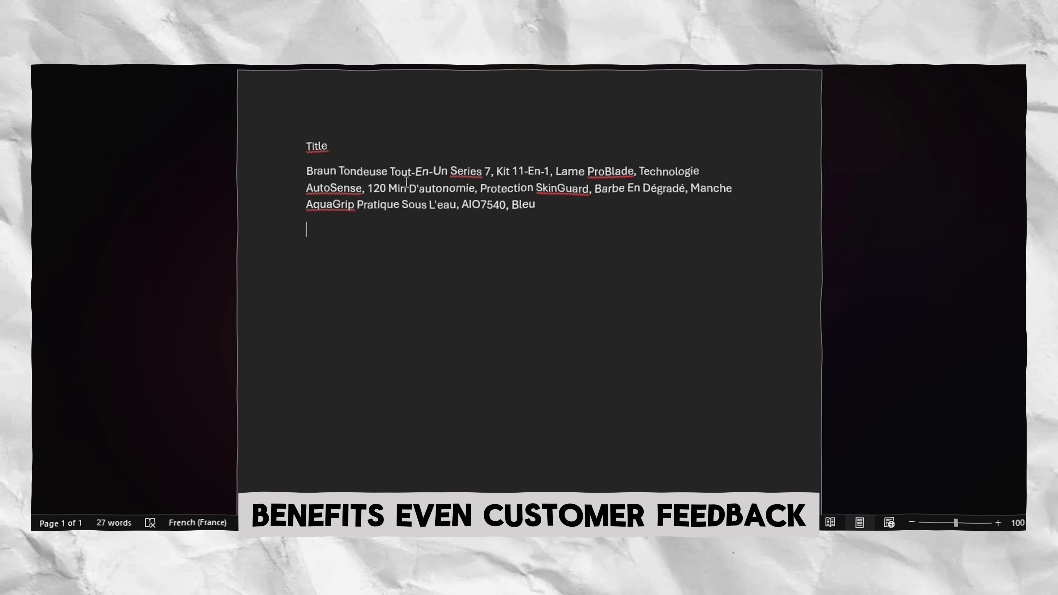
{"action": "type", "text": "À propos de cet article Créez votre style comme un professionnel et 100% sans effort : kit 11-en-1 de Braun pour un rasage de la tête aux pieds avec des outils prévus pour tailler votre barbe, vos poils d'oreilles et de nez, couper vos cheveux et raser votre corps Précision ultime : obtenez un rasage sans effort avec la lame ultra-affûtée ProBlade et une efficacité maximale pour tout type de barbe grâce à la technologie Autosense Grande polyvalence : obtenez des lignes parfaites et un rasage impeccable grâce à la tête PrecisionShave. La tondeuse à barbe offre 14 longueurs (3–21 mm) Douce pour les peaux sensibles : avec la technologie SkinGuard, conçue pour un maximum de sécurité et de confort, même pour les zones sensibles du corps Longue durée : 100% étanche avec le manche AquaGrip antidérapant, pour une manipulation contrôlée même sous la douche. Batterie Li-Ion offrant jusqu'à 120 minutes d'autonomie sans fil"}
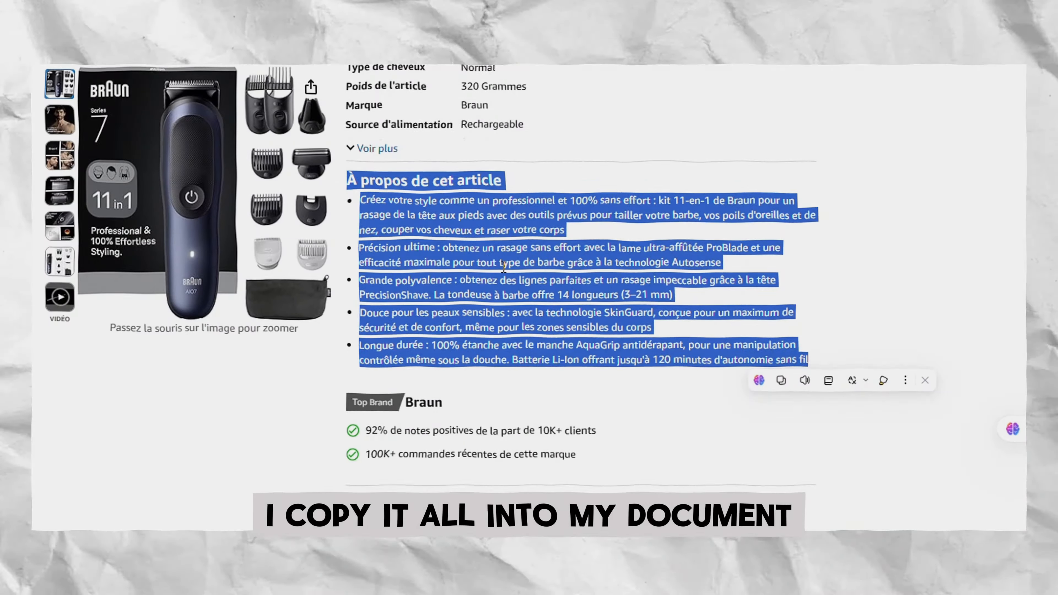
Copy the "Informations importantes" and "Description du produit" sections from the Amazon page into the Word document.
{"action": "scroll", "coordinate": [396, 309], "scroll_direction": "down", "scroll_amount": 10}
{"action": "scroll", "coordinate": [413, 278], "scroll_direction": "down", "scroll_amount": 15}
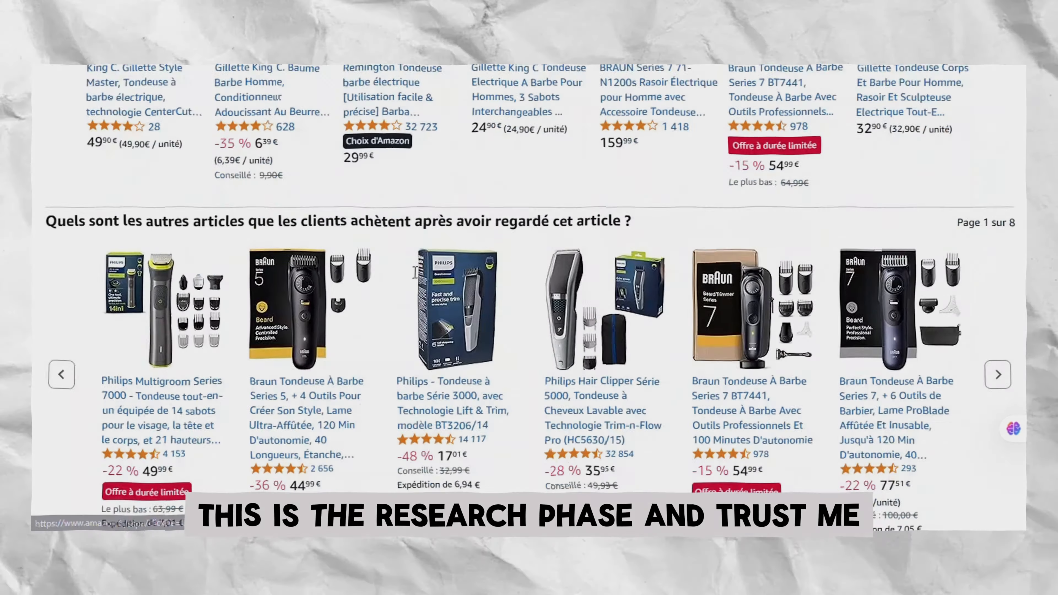
{"action": "scroll", "coordinate": [414, 278], "scroll_direction": "up", "scroll_amount": 15}
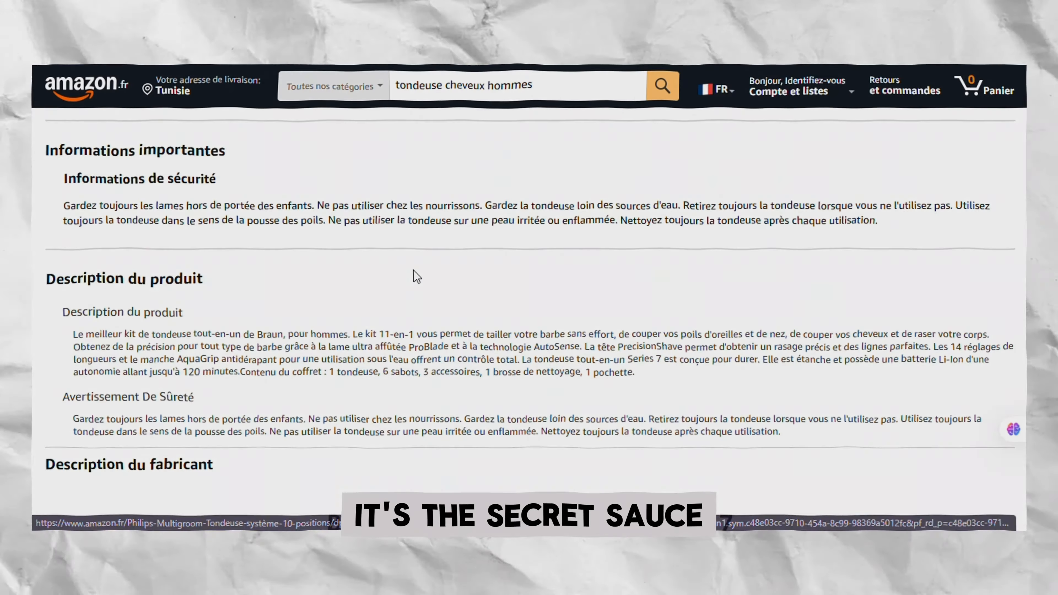
{"action": "scroll", "coordinate": [393, 277], "scroll_direction": "down", "scroll_amount": 5}
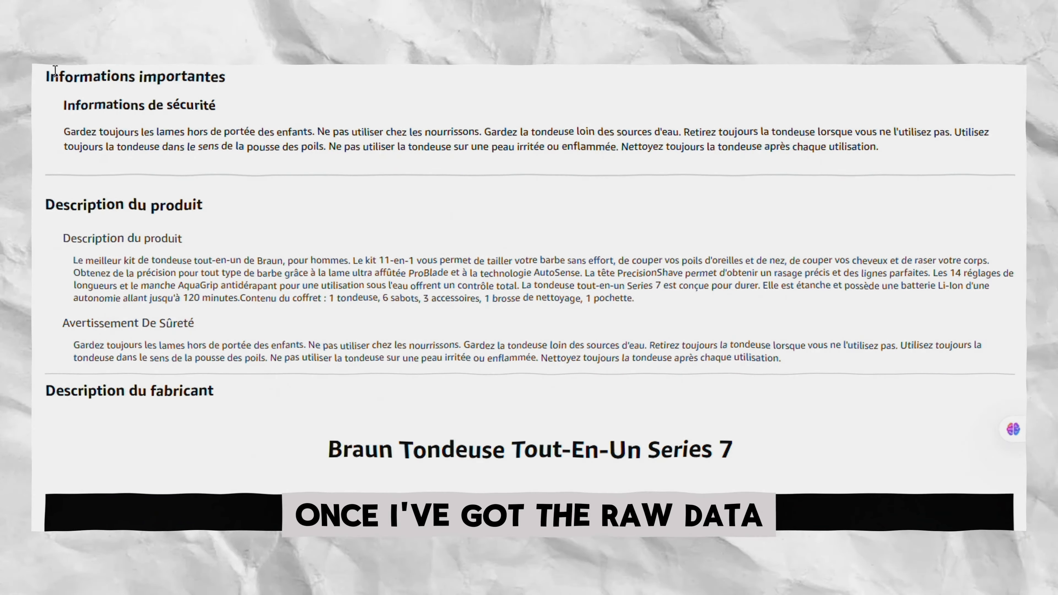
{"action": "left_click_drag", "start_coordinate": [45, 74], "coordinate": [801, 406]}
{"action": "key", "text": "ctrl+c"}
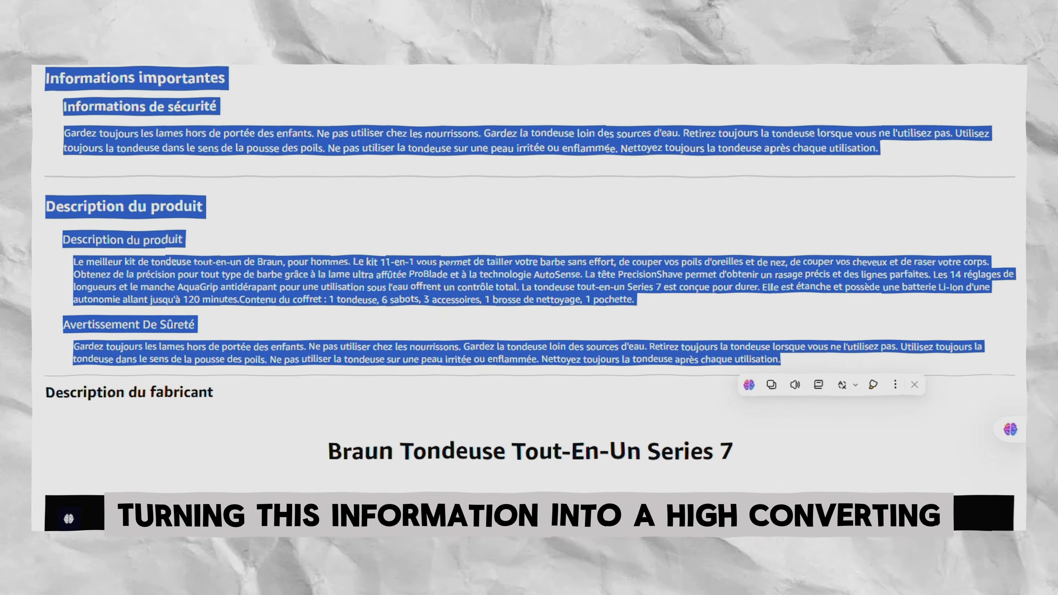
{"action": "mouse_move", "coordinate": [757, 523]}
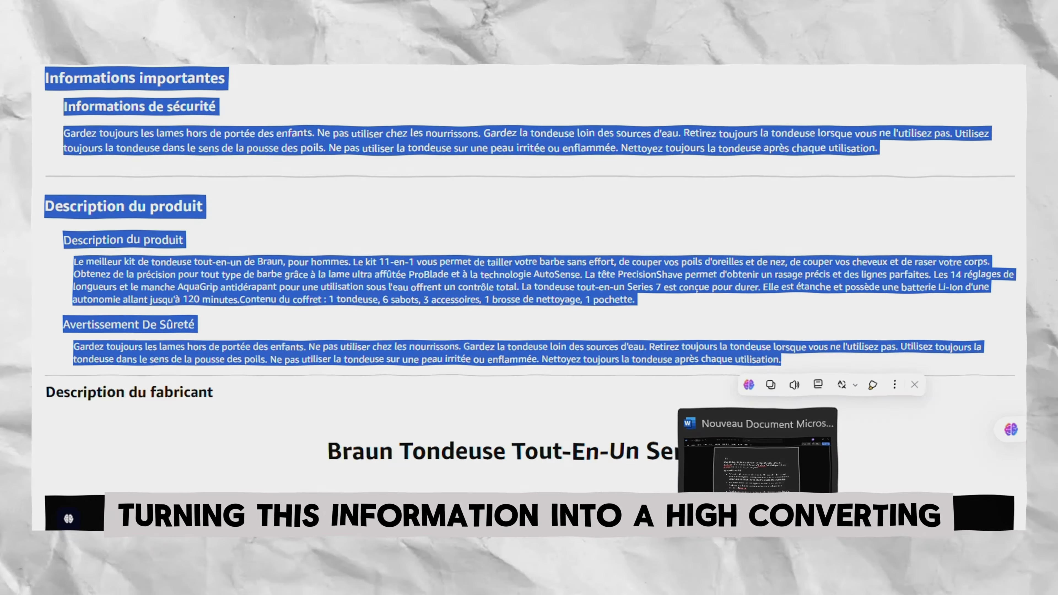
{"action": "left_click", "coordinate": [758, 463]}
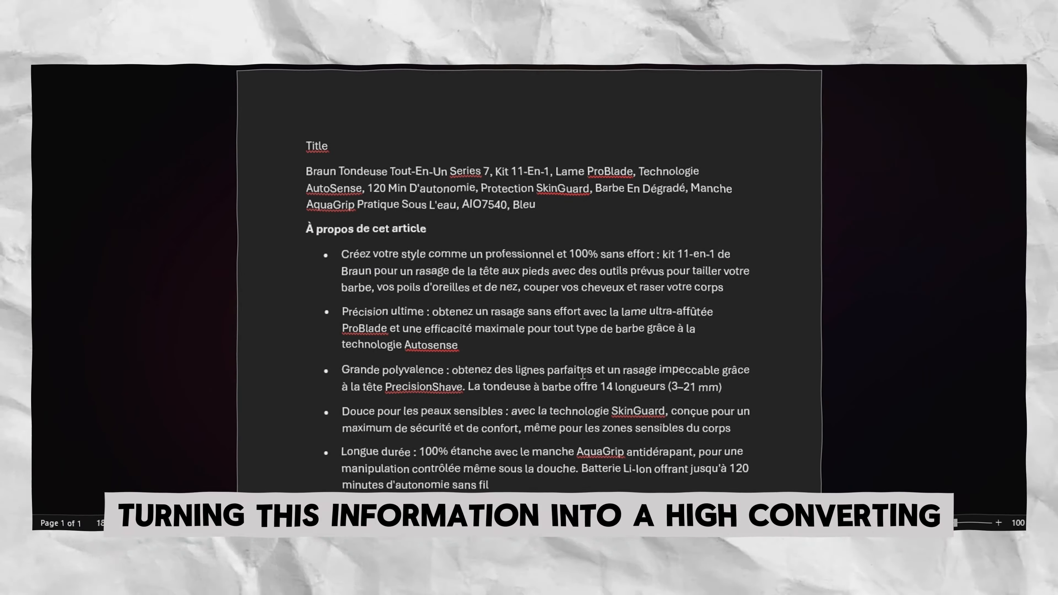
{"action": "key", "text": "ctrl+v"}
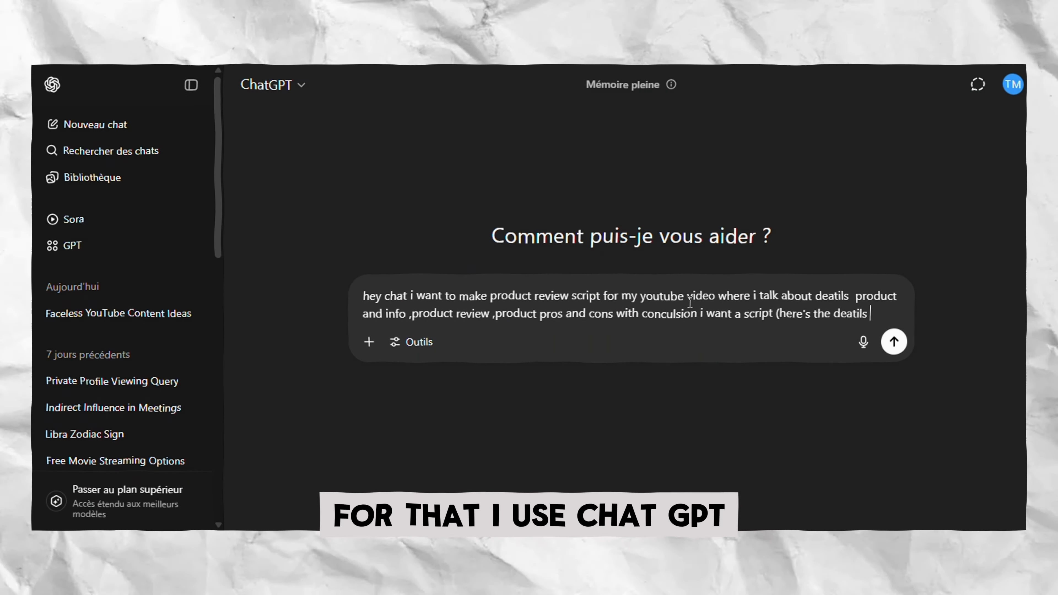
Complete the product review script prompt in ChatGPT with all the trimmer details from the Word document, and submit it.
{"action": "type", "text": ":"}
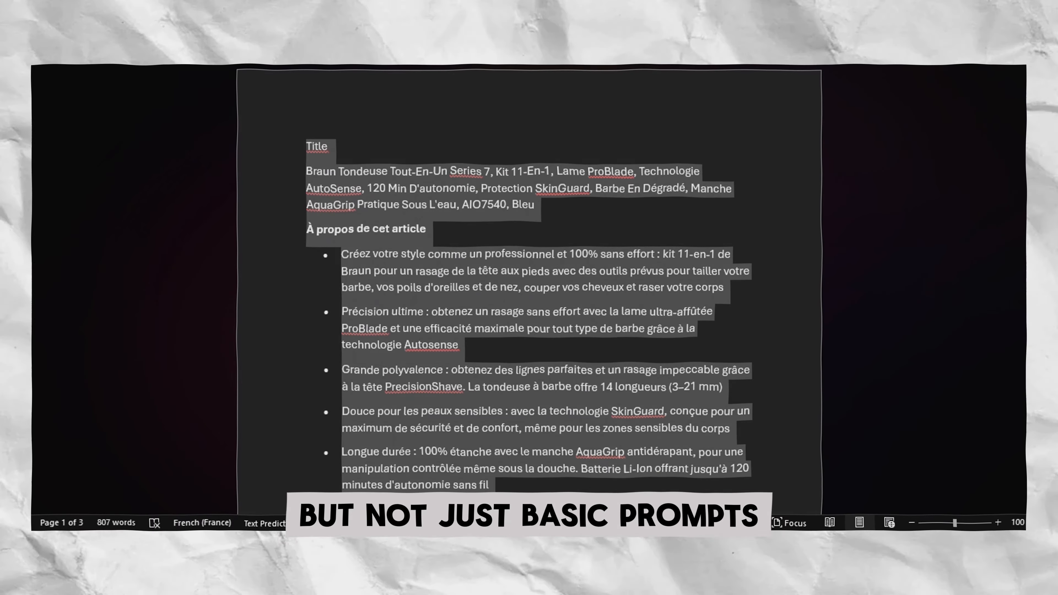
{"action": "scroll", "coordinate": [529, 292], "scroll_direction": "down", "scroll_amount": 5}
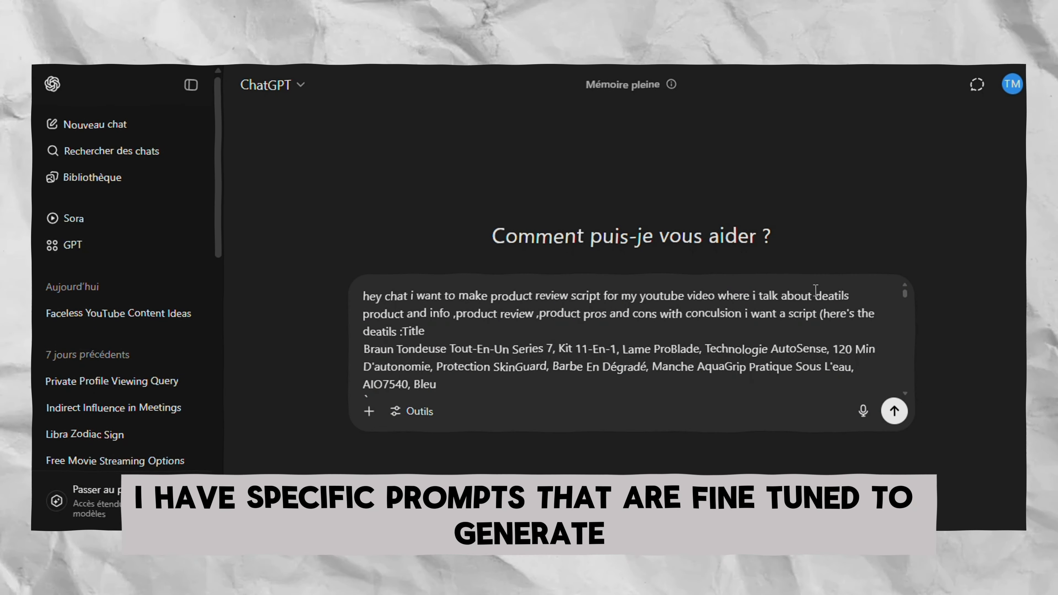
{"action": "key", "text": "ctrl+v"}
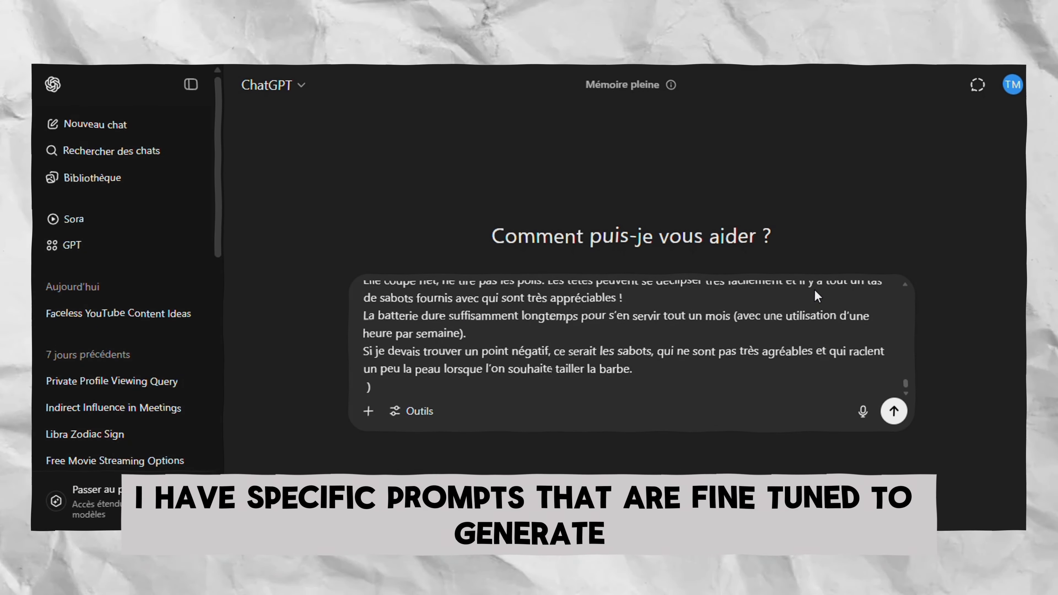
{"action": "key", "text": "Return"}
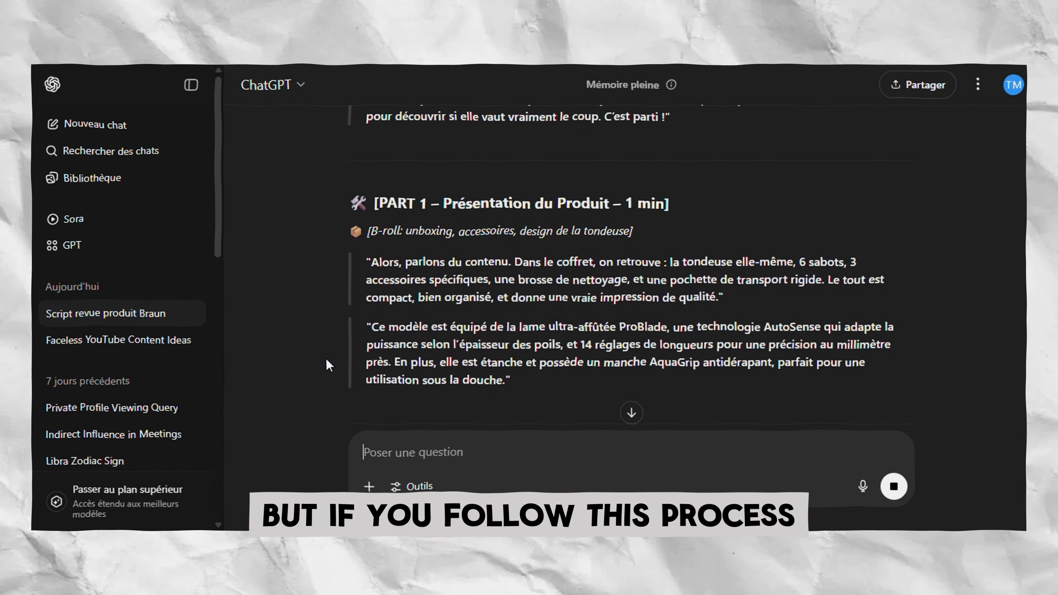
Read through the generated review script, covering the product presentation, the test opinion, and the positive and negative points.
{"action": "scroll", "coordinate": [326, 359], "scroll_direction": "down", "scroll_amount": 1}
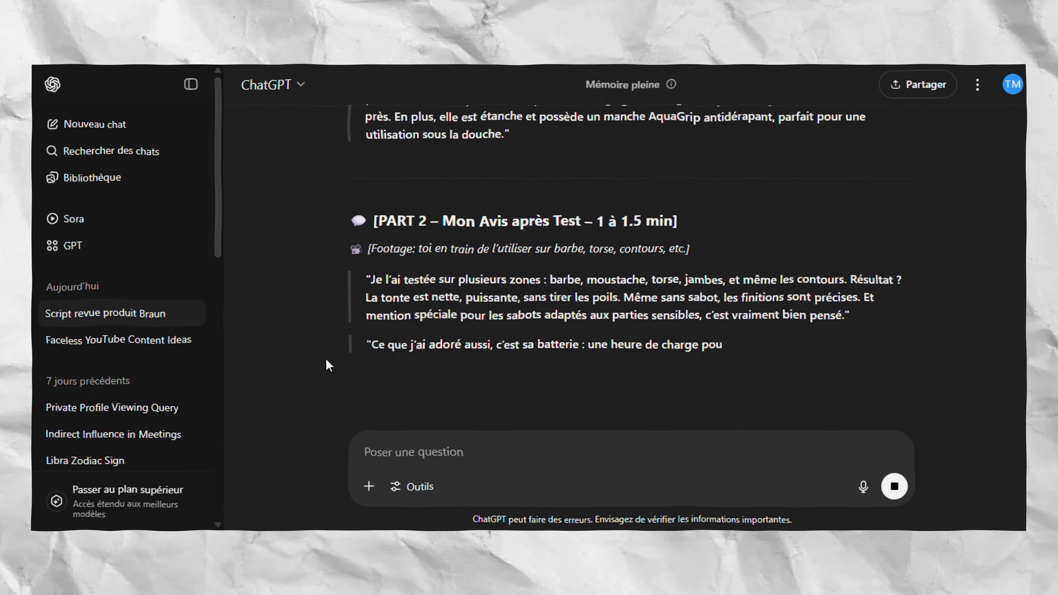
{"action": "scroll", "coordinate": [326, 359], "scroll_direction": "down", "scroll_amount": 3}
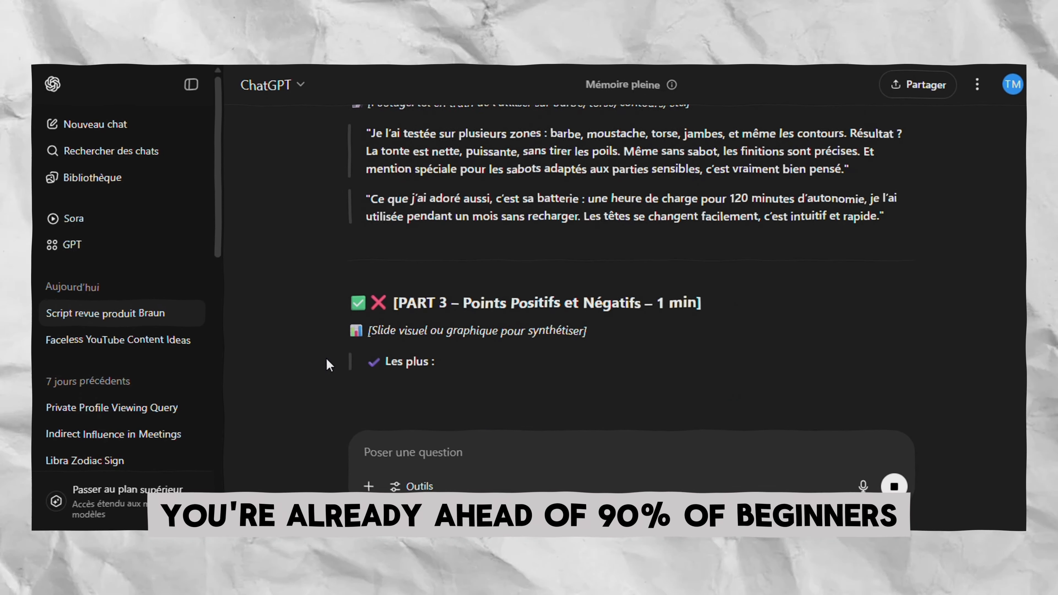
{"action": "scroll", "coordinate": [326, 358], "scroll_direction": "down", "scroll_amount": 4}
{"action": "scroll", "coordinate": [326, 358], "scroll_direction": "down", "scroll_amount": 4}
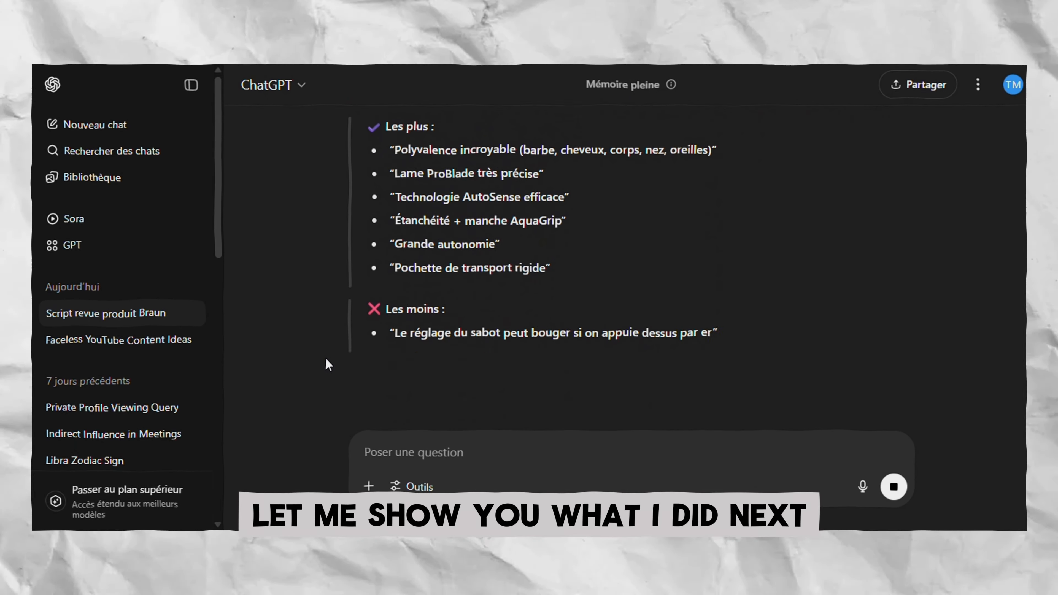
{"action": "scroll", "coordinate": [325, 358], "scroll_direction": "down", "scroll_amount": 1}
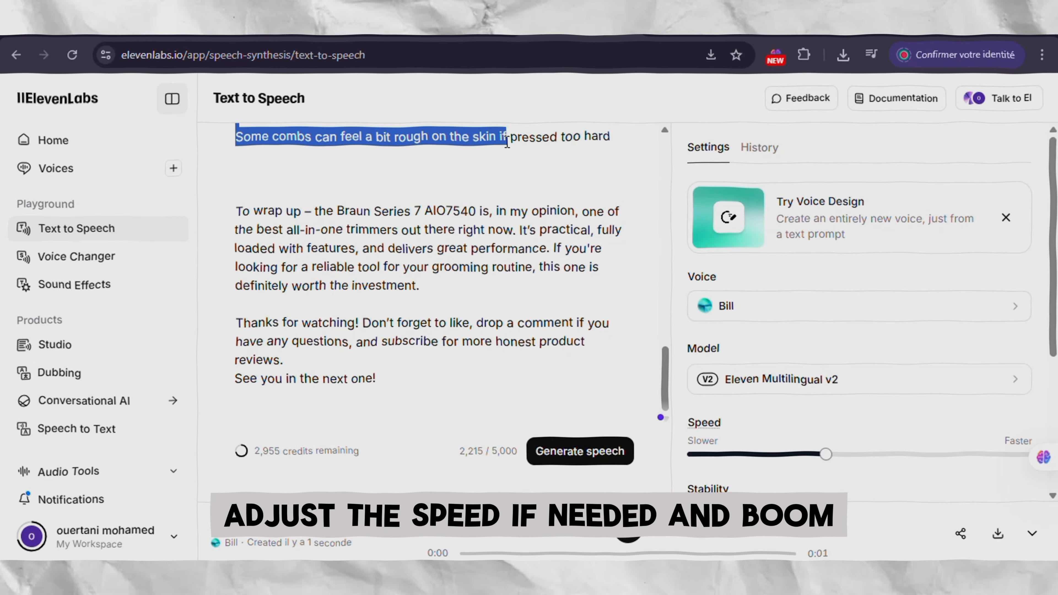
Look over the English Braun trimmer narration in the ElevenLabs text-to-speech editor.
{"action": "scroll", "coordinate": [429, 233], "scroll_direction": "up", "scroll_amount": 5}
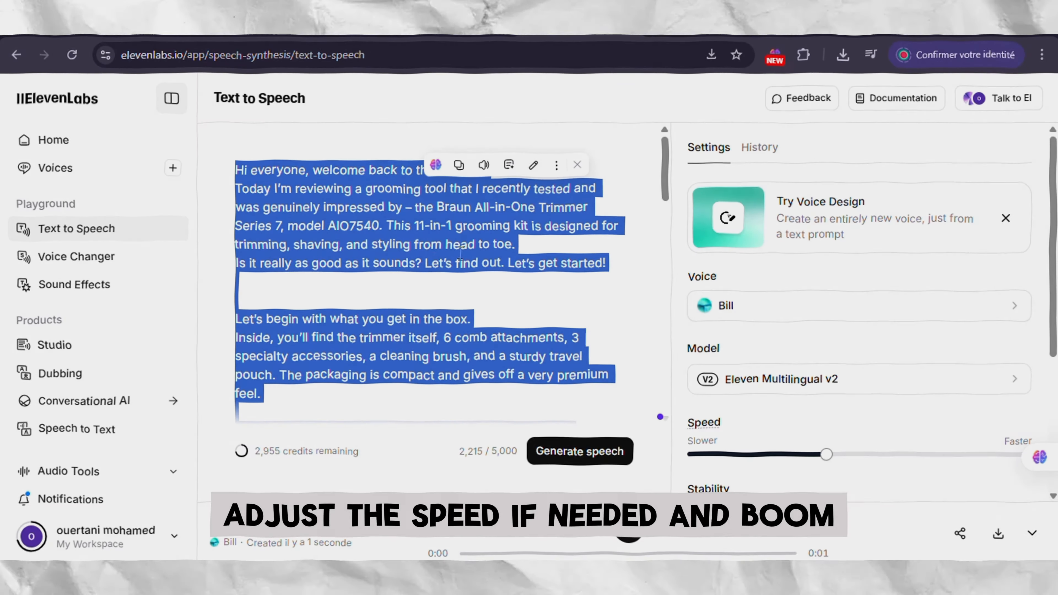
{"action": "scroll", "coordinate": [604, 292], "scroll_direction": "down", "scroll_amount": 7}
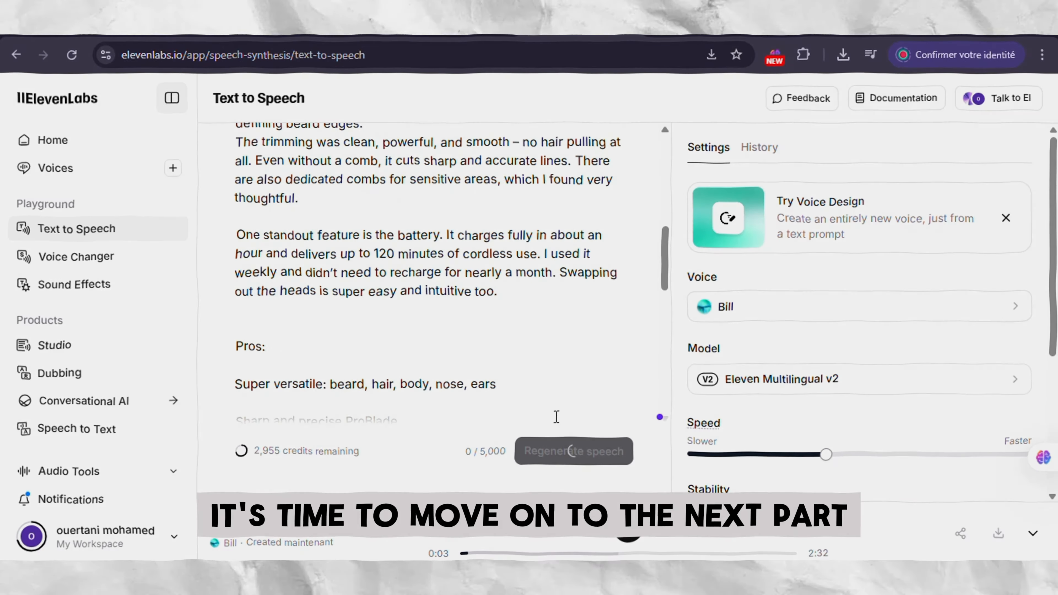
{"action": "scroll", "coordinate": [557, 417], "scroll_direction": "up", "scroll_amount": 5}
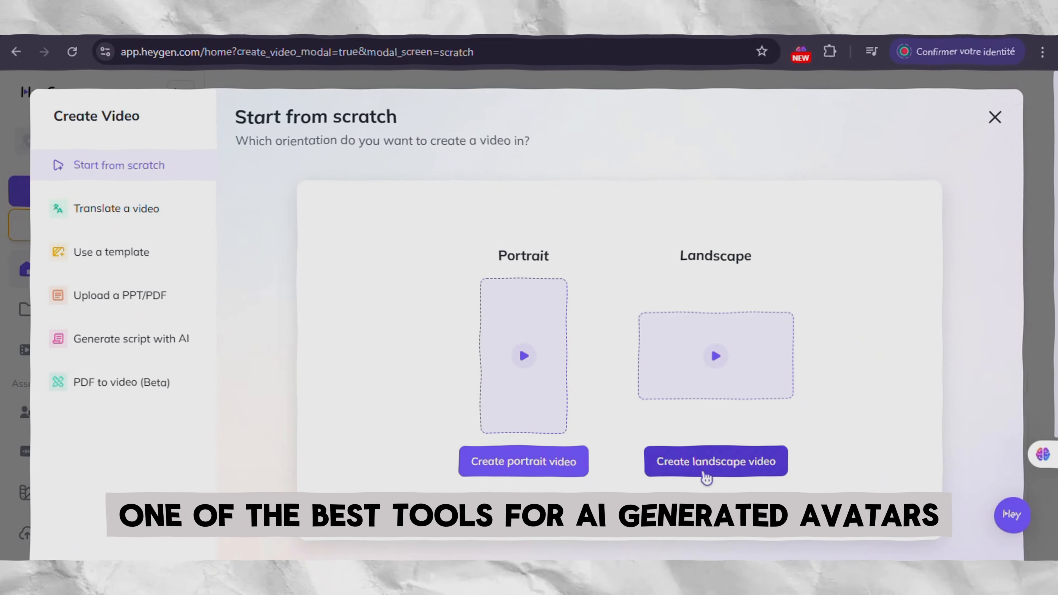
Create a landscape video in HeyGen with the "Brandon in White Shirt" avatar placed at the right side of the canvas.
{"action": "left_click", "coordinate": [705, 475]}
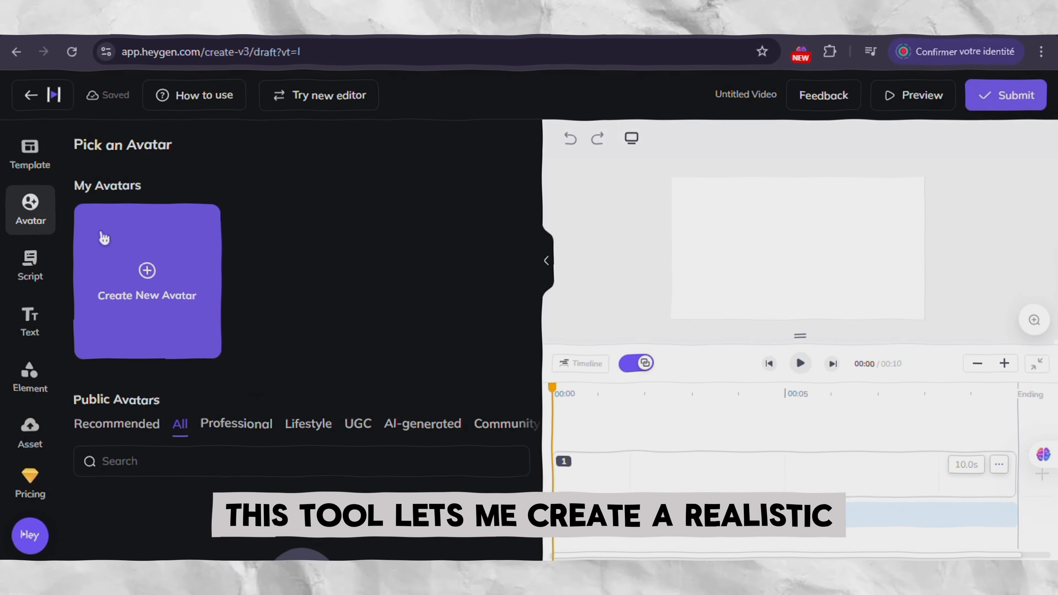
{"action": "scroll", "coordinate": [297, 318], "scroll_direction": "down", "scroll_amount": 5}
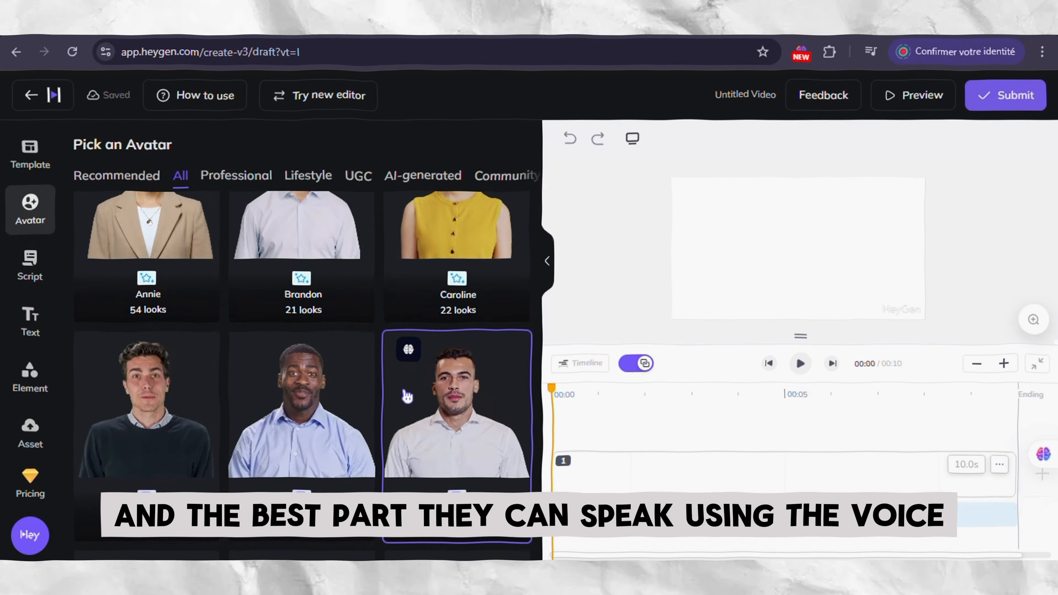
{"action": "left_click", "coordinate": [259, 339]}
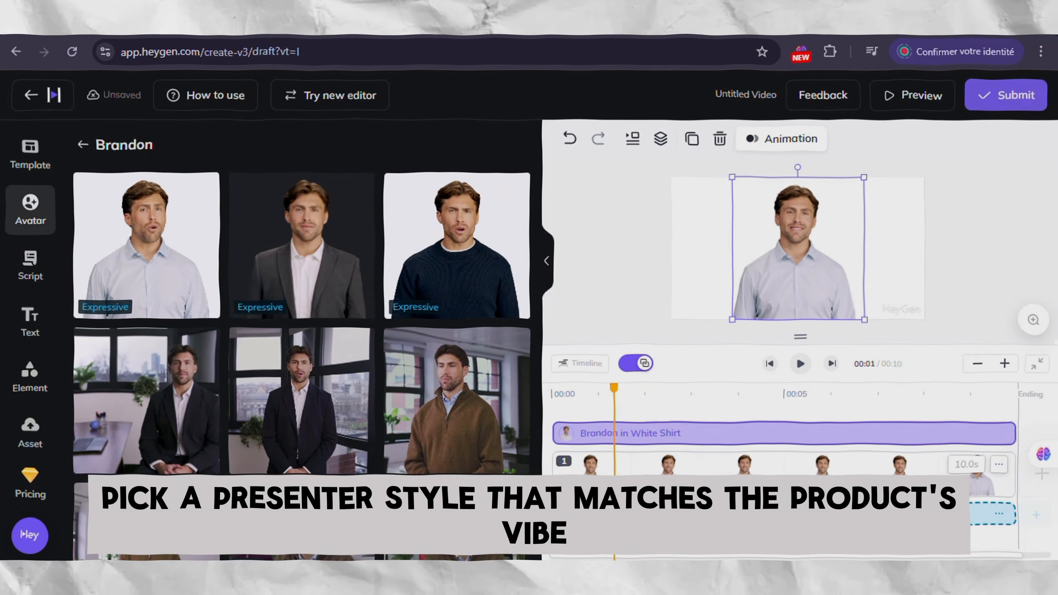
{"action": "left_click_drag", "start_coordinate": [773, 259], "coordinate": [845, 261]}
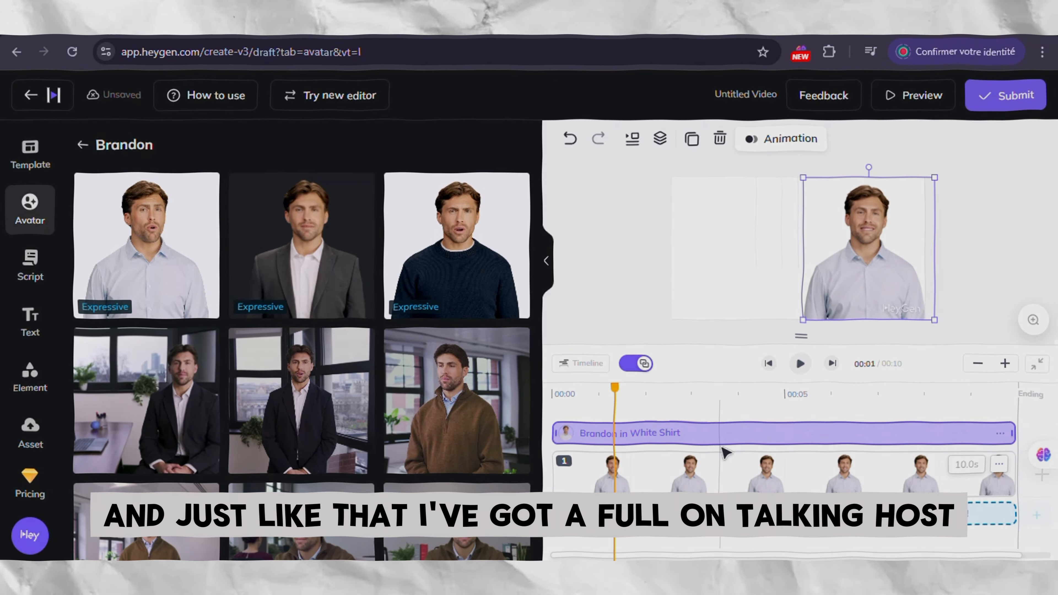
Replace the avatar's placeholder script with the short Braun Series 7 All-in-One Trimmer (AIO7540) review text.
{"action": "left_click", "coordinate": [31, 267]}
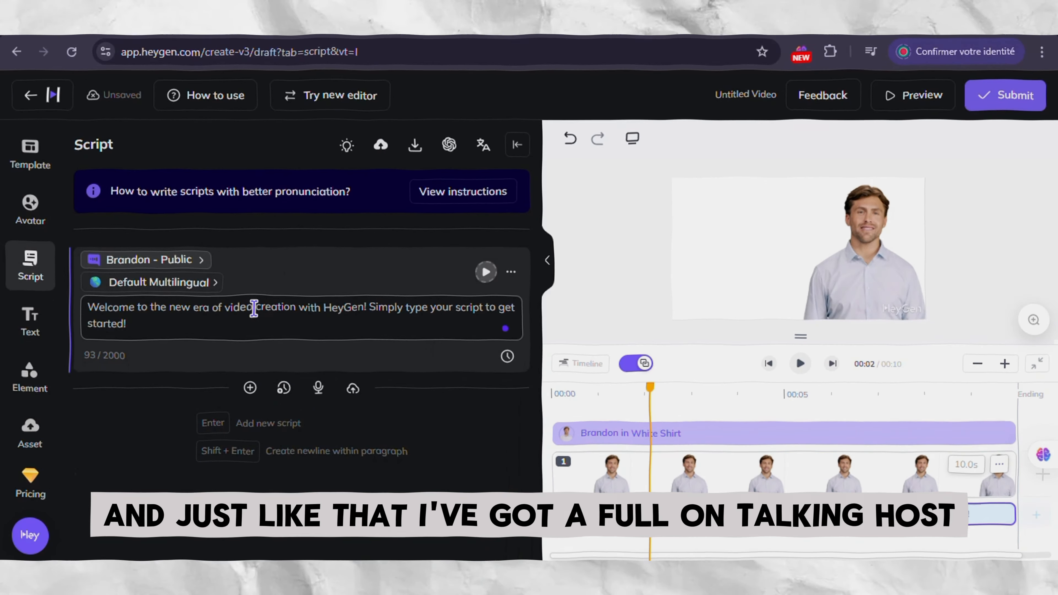
{"action": "key", "text": "ctrl+a"}
{"action": "key", "text": "ctrl+v"}
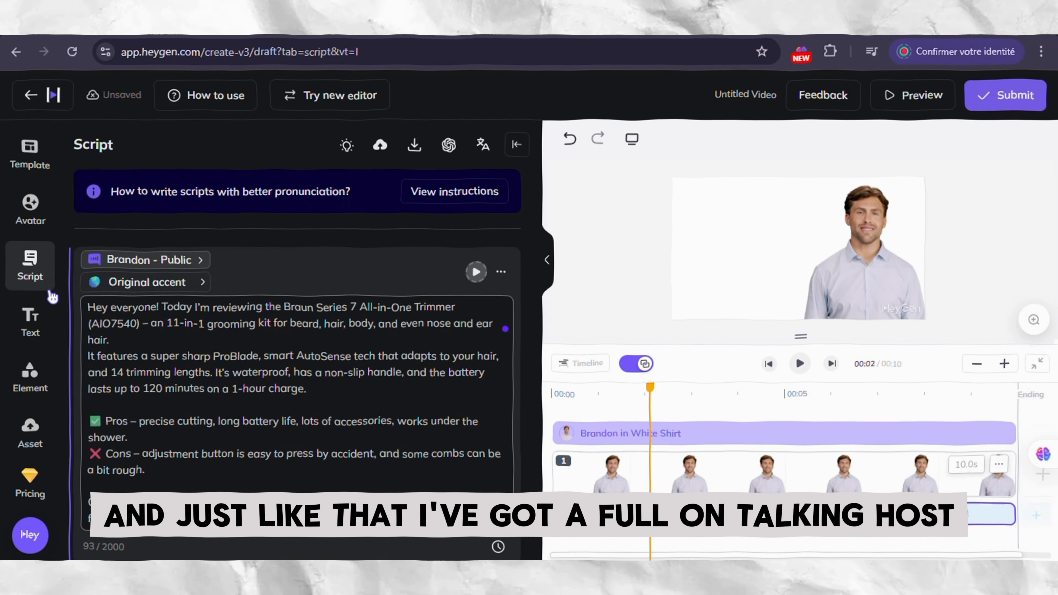
{"action": "scroll", "coordinate": [201, 333], "scroll_direction": "down", "scroll_amount": 3}
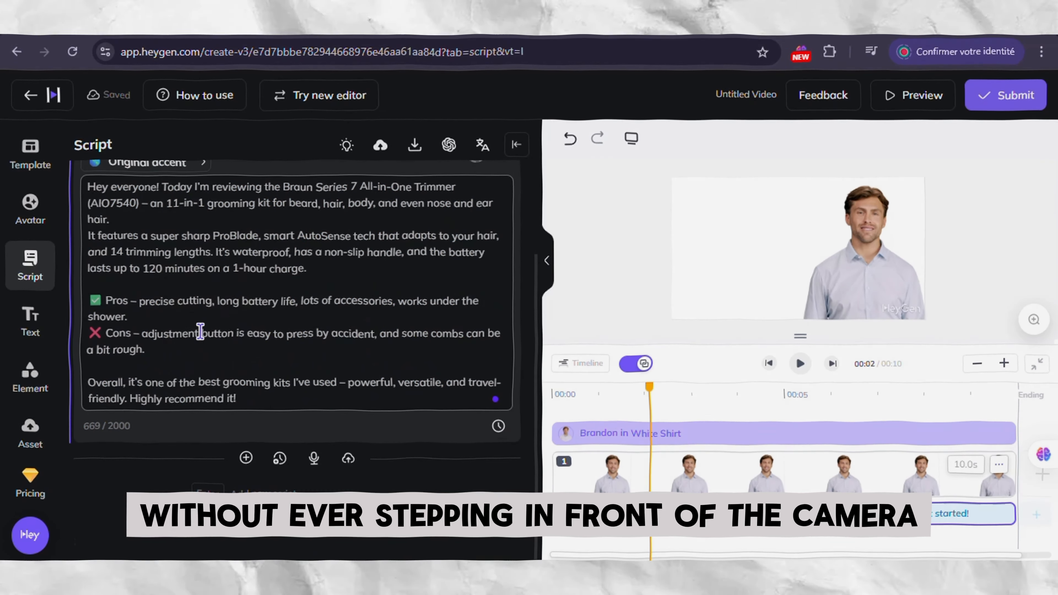
{"action": "scroll", "coordinate": [200, 333], "scroll_direction": "up", "scroll_amount": 5}
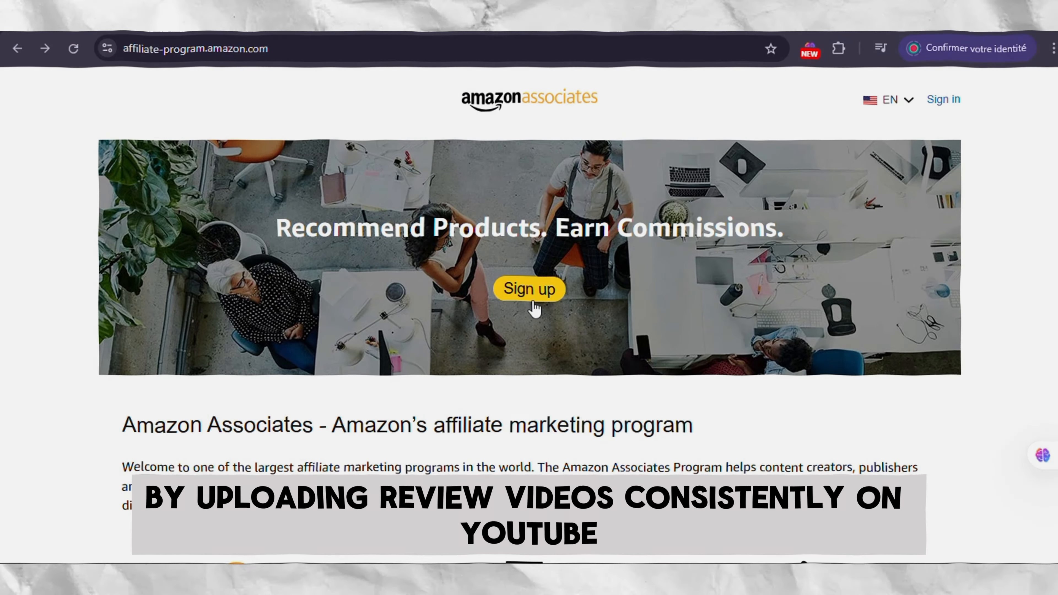
Examine the Amazon Associates page, including its frequently asked questions and the Sign up, Recommend and Earn descriptions.
{"action": "scroll", "coordinate": [523, 283], "scroll_direction": "down", "scroll_amount": 7}
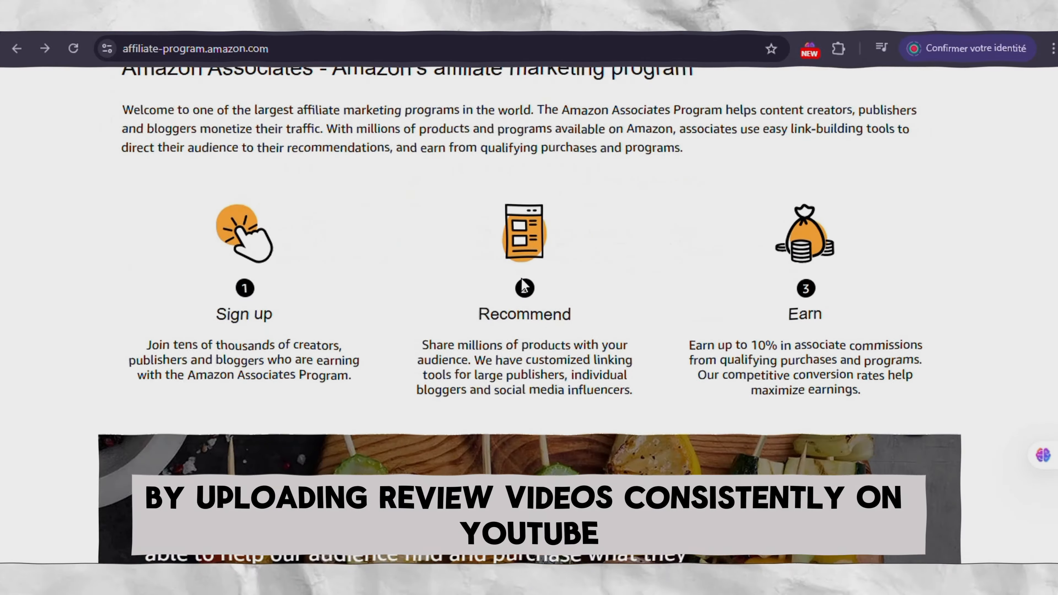
{"action": "scroll", "coordinate": [522, 279], "scroll_direction": "down", "scroll_amount": 15}
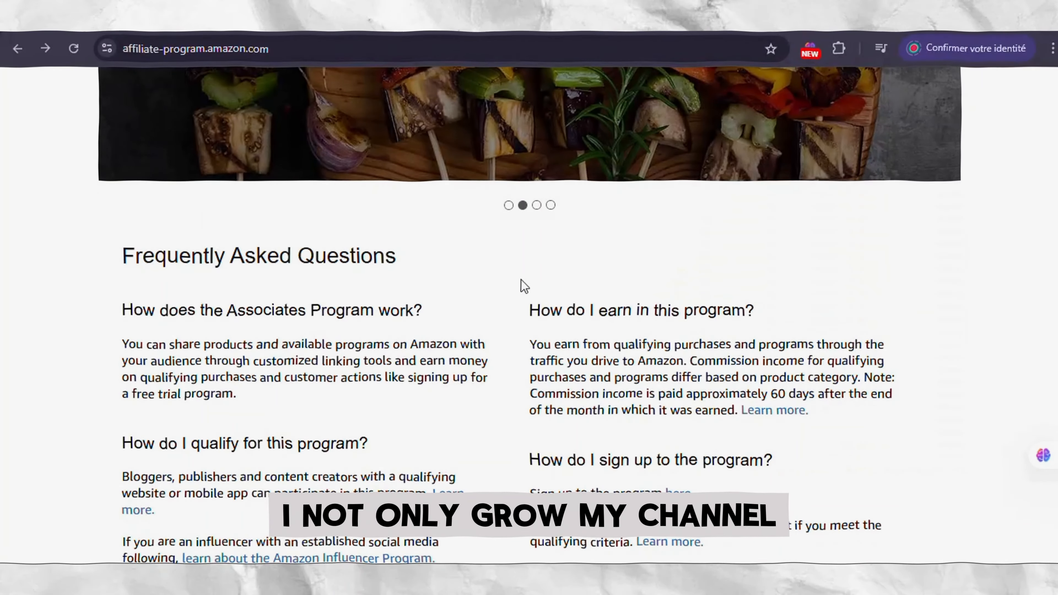
{"action": "scroll", "coordinate": [522, 283], "scroll_direction": "up", "scroll_amount": 18}
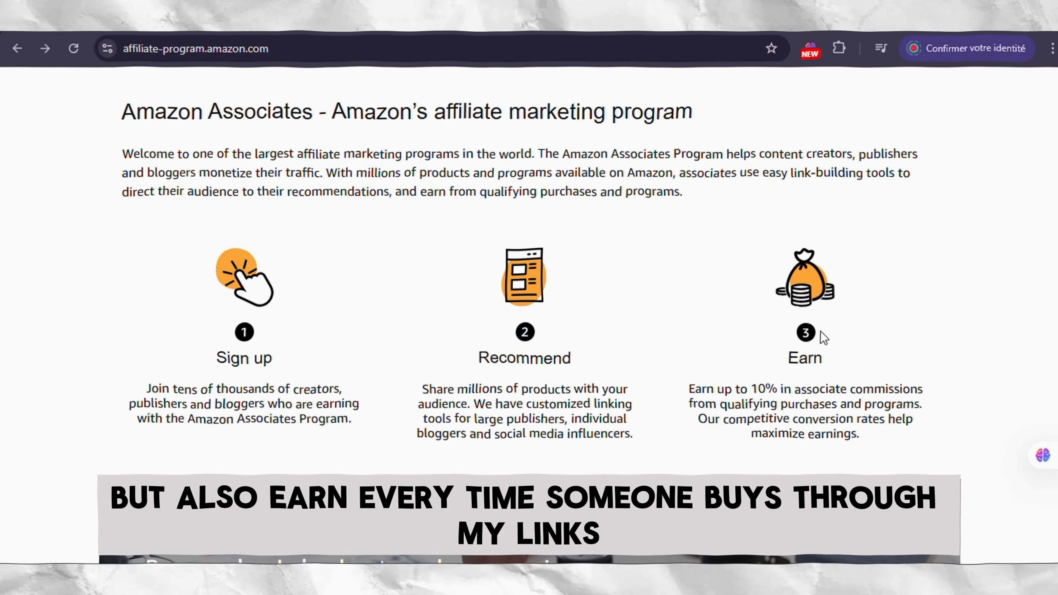
{"action": "left_click_drag", "start_coordinate": [170, 392], "coordinate": [359, 419]}
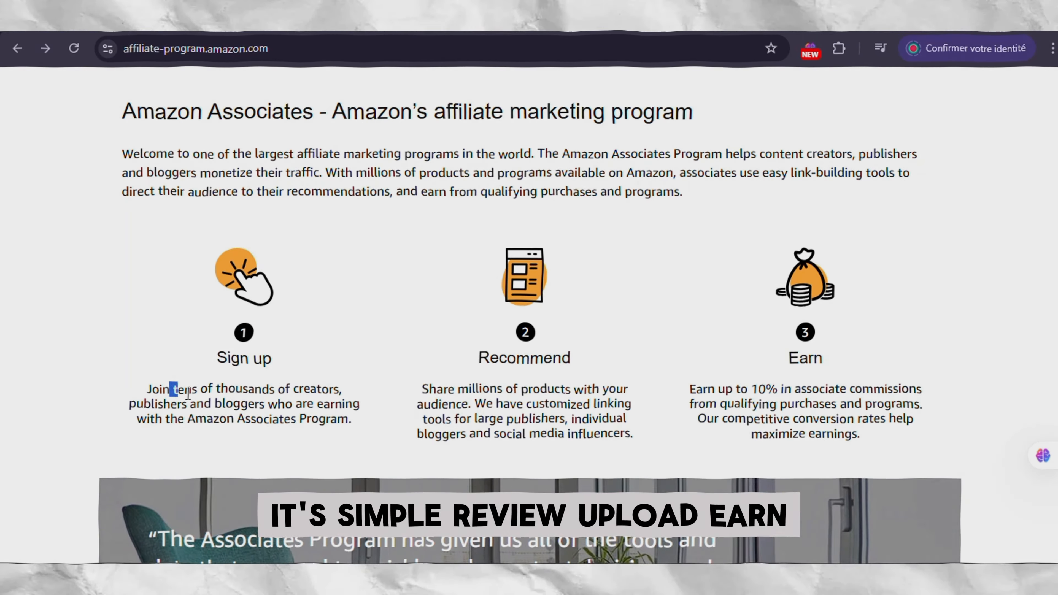
{"action": "left_click_drag", "start_coordinate": [542, 404], "coordinate": [640, 435]}
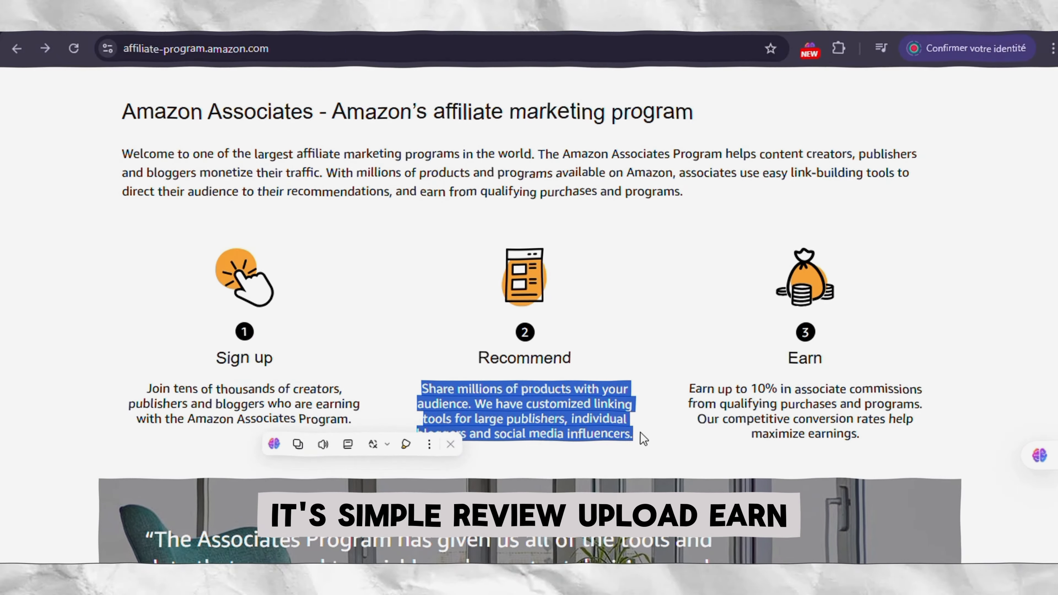
{"action": "left_click_drag", "start_coordinate": [687, 391], "coordinate": [857, 436]}
{"action": "scroll", "coordinate": [514, 259], "scroll_direction": "down", "scroll_amount": 20}
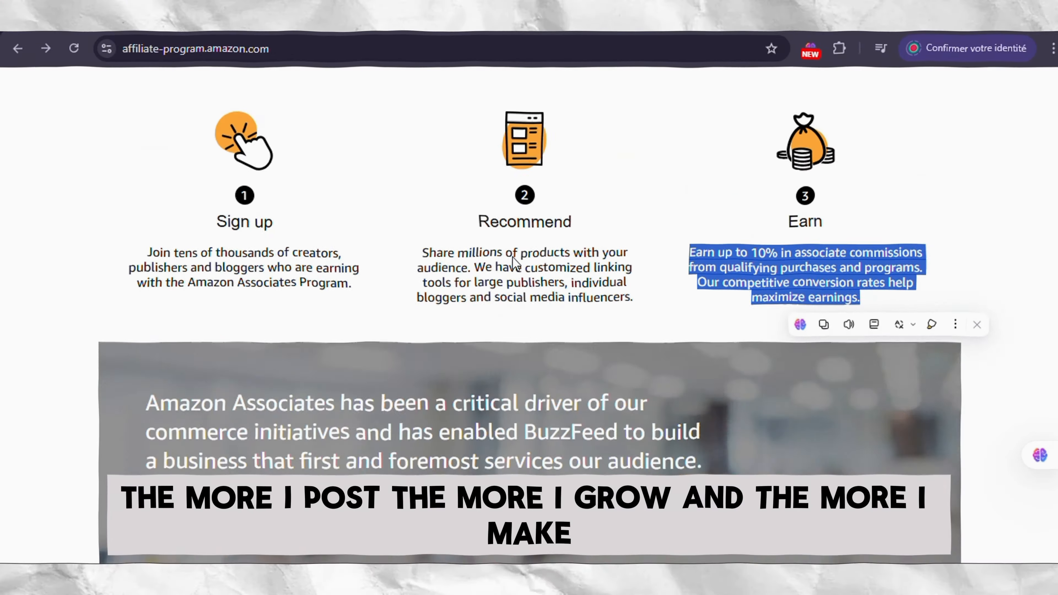